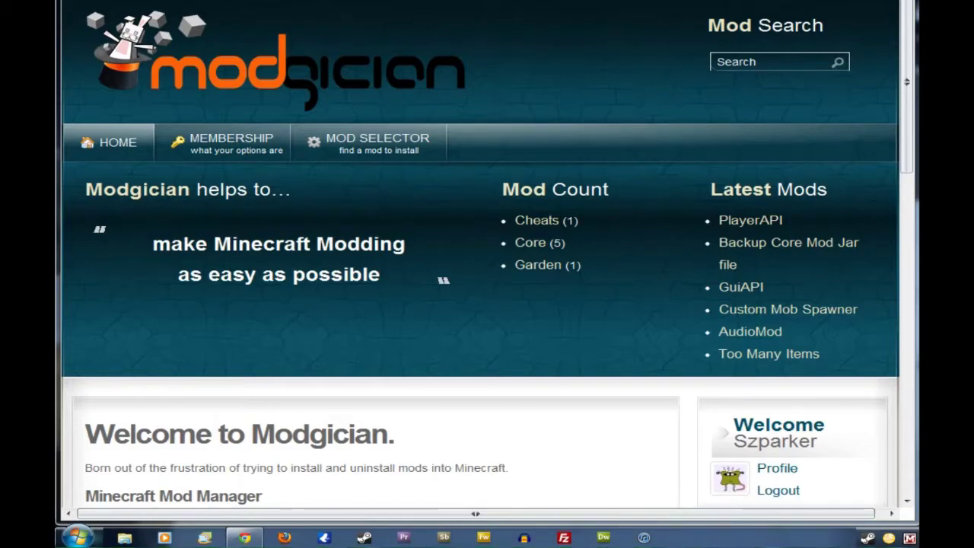
# Open the ModLoader page from the Core category of the Modgician mod selector
pyautogui.moveTo(382, 152)
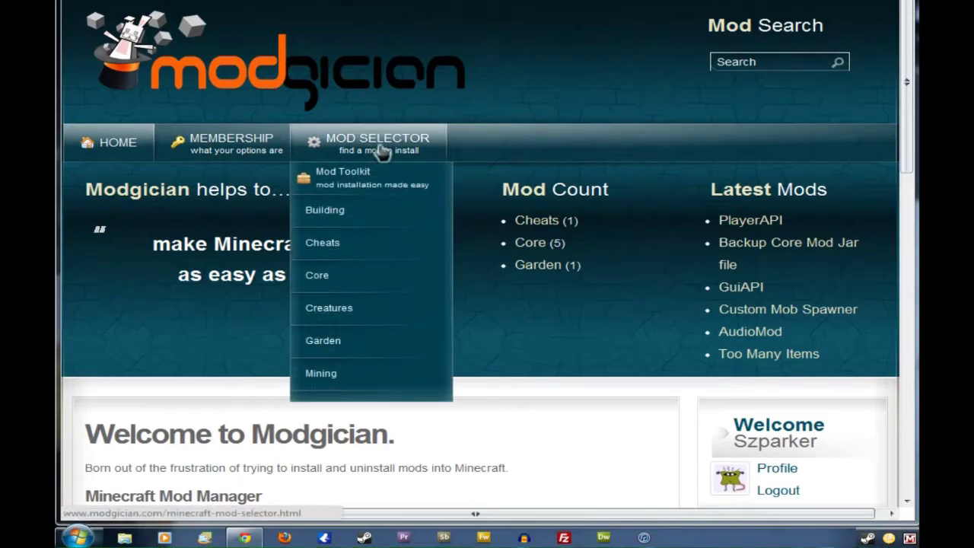
pyautogui.click(352, 283)
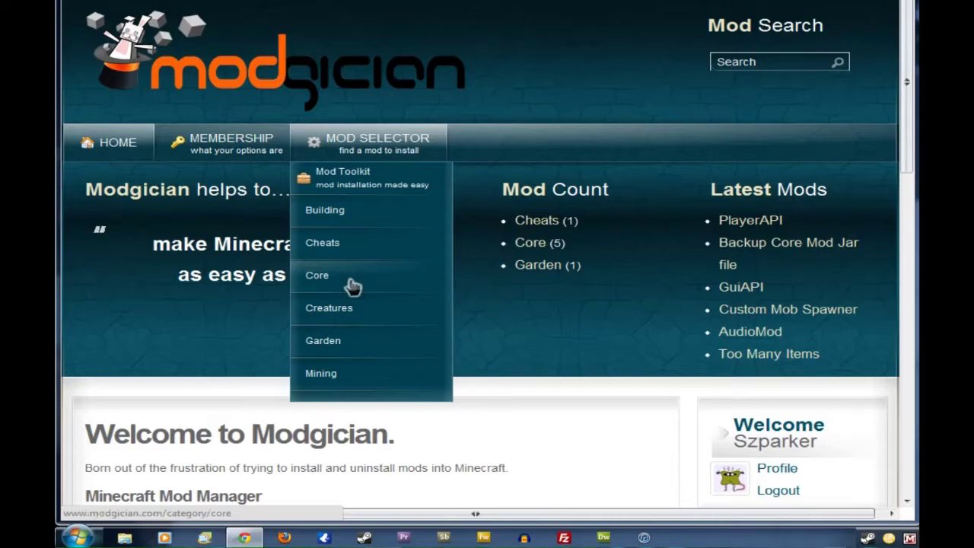
pyautogui.scroll(-6, 468, 279)
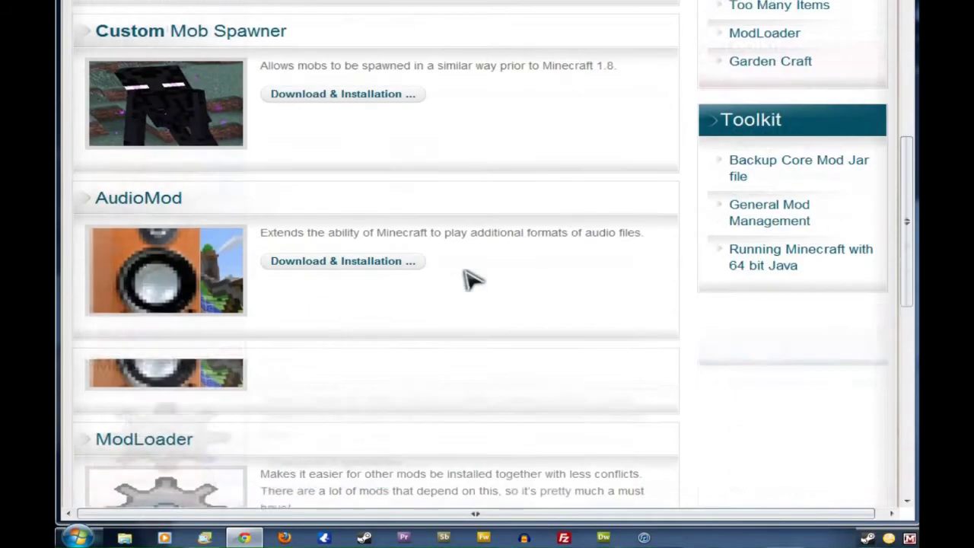
pyautogui.scroll(-1, 467, 279)
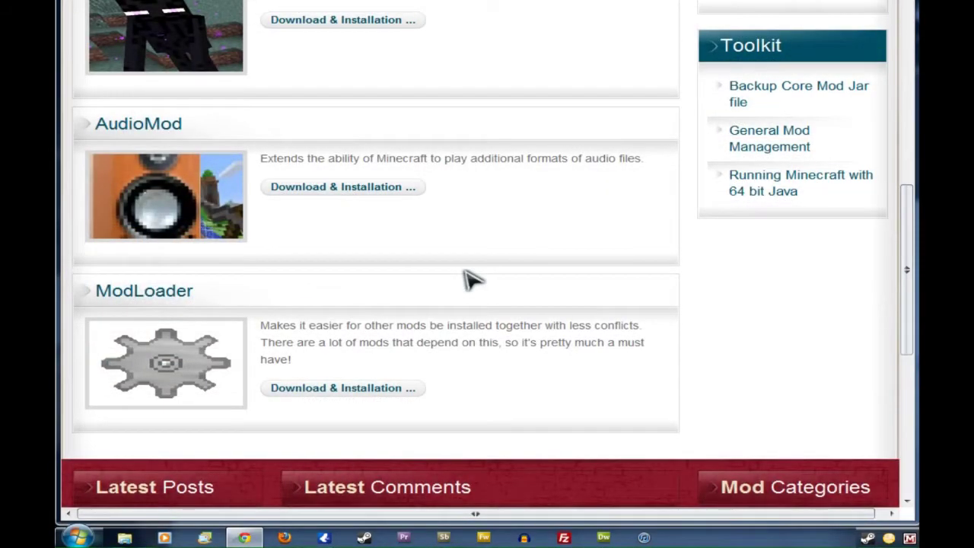
pyautogui.click(142, 296)
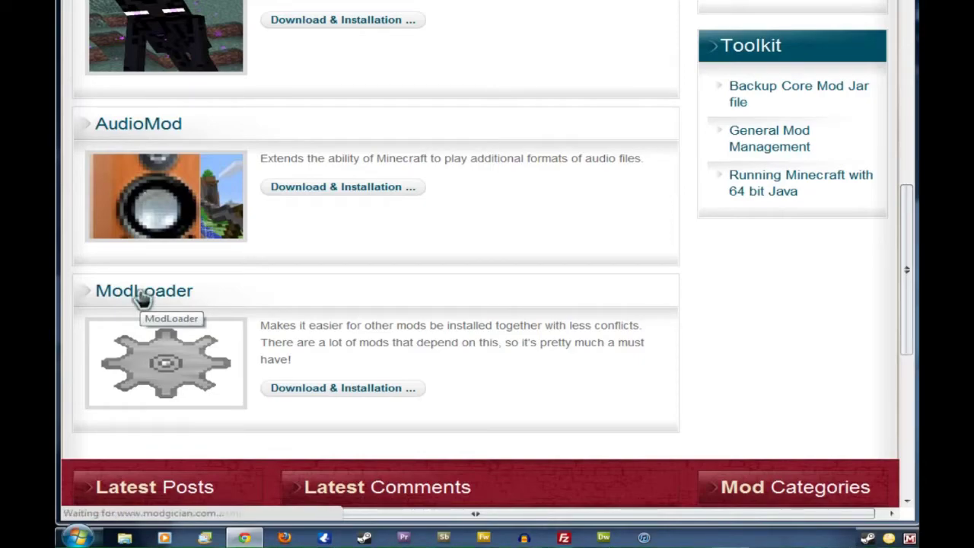
# Start the ModLoader download for Minecraft 1.2.4 from the mod's download and installation instructions
pyautogui.scroll(-4, 594, 283)
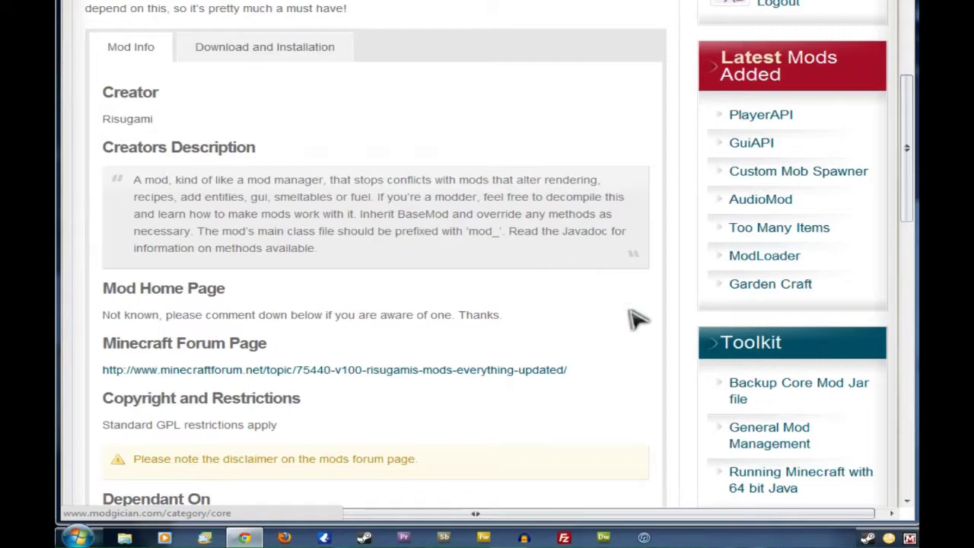
pyautogui.scroll(-3, 582, 305)
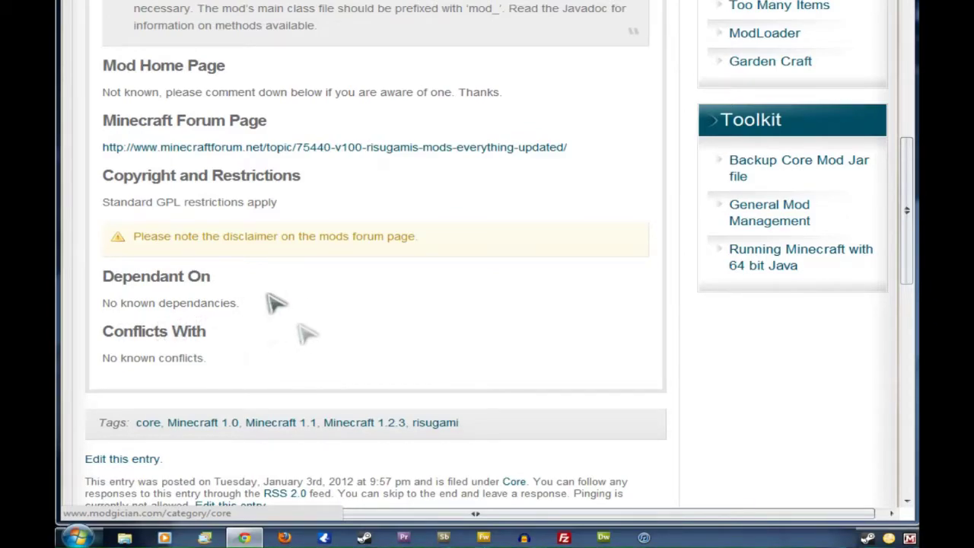
pyautogui.scroll(4, 548, 335)
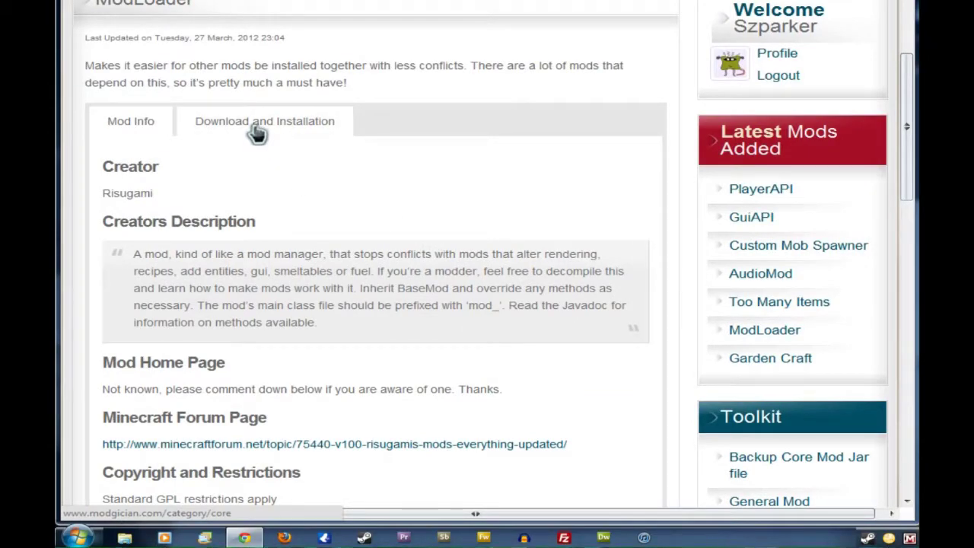
pyautogui.click(257, 133)
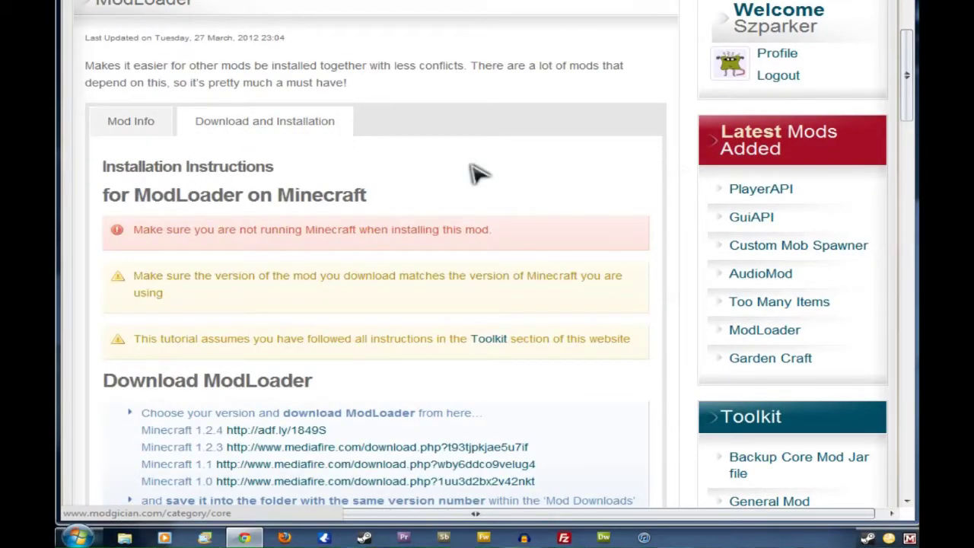
pyautogui.scroll(-3, 485, 179)
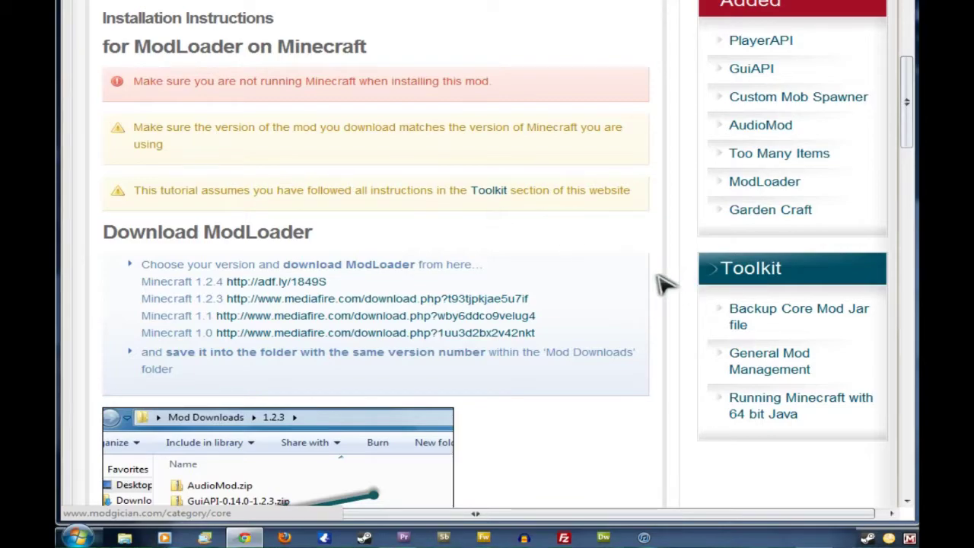
pyautogui.scroll(-1, 659, 283)
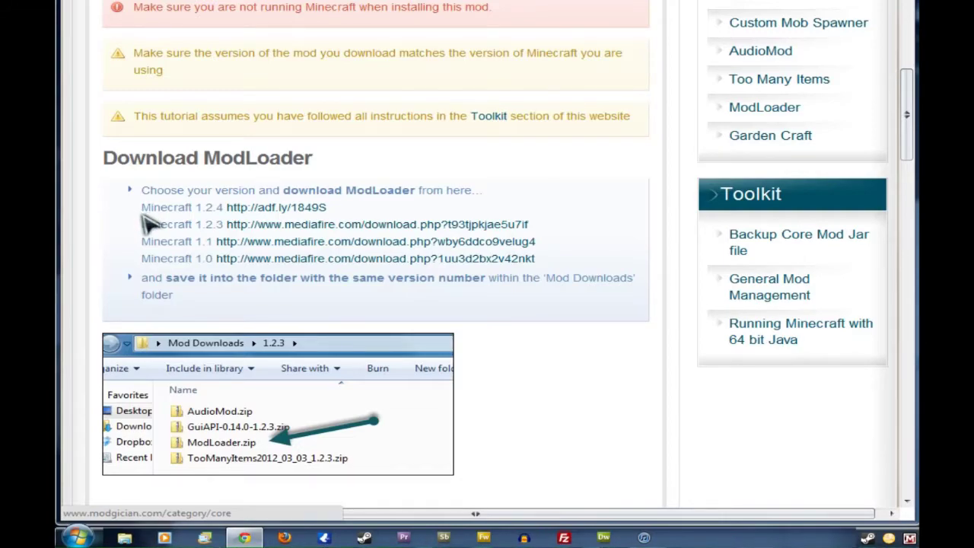
pyautogui.click(283, 212)
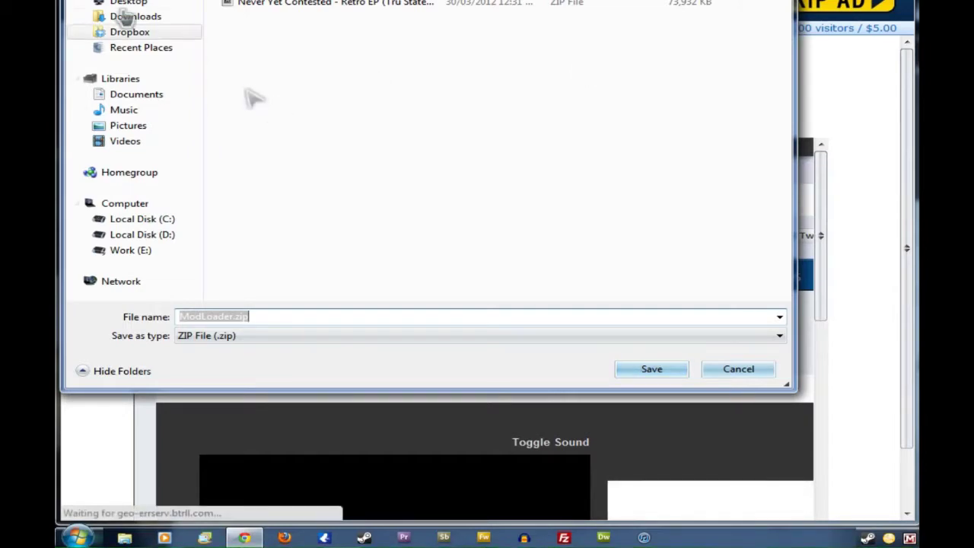
# Save ModLoader.zip into the 1.2.4 folder inside Mod Downloads on the desktop
pyautogui.click(134, 25)
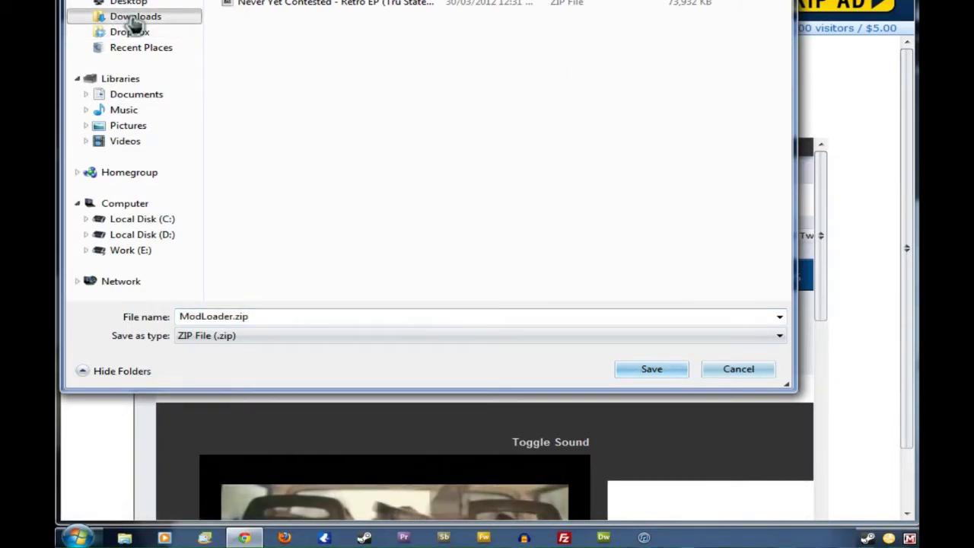
pyautogui.click(135, 4)
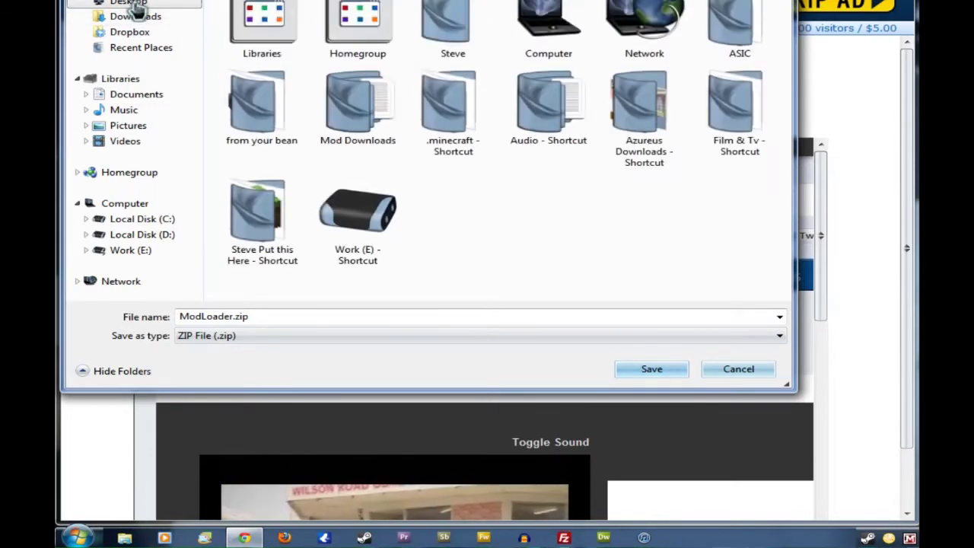
pyautogui.doubleClick(363, 122)
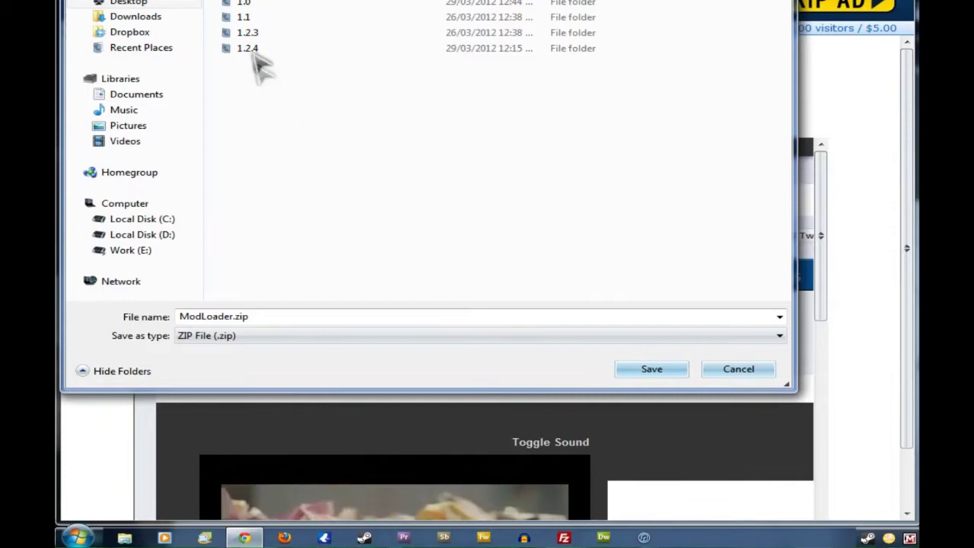
pyautogui.click(255, 52)
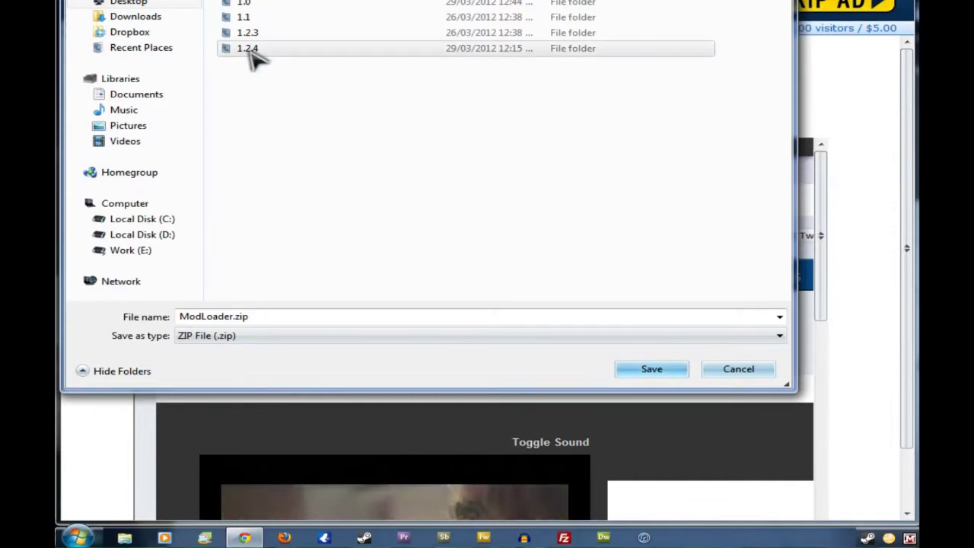
pyautogui.doubleClick(305, 51)
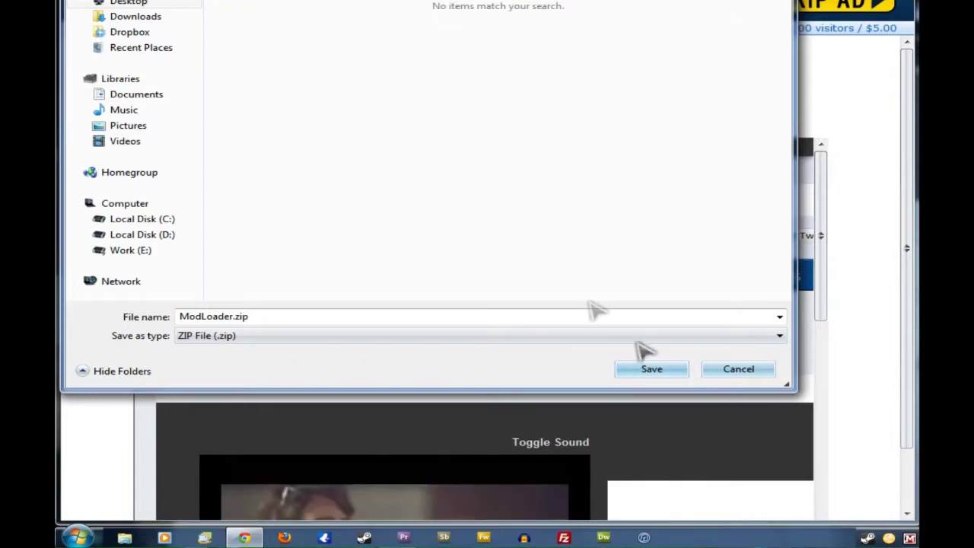
pyautogui.click(651, 369)
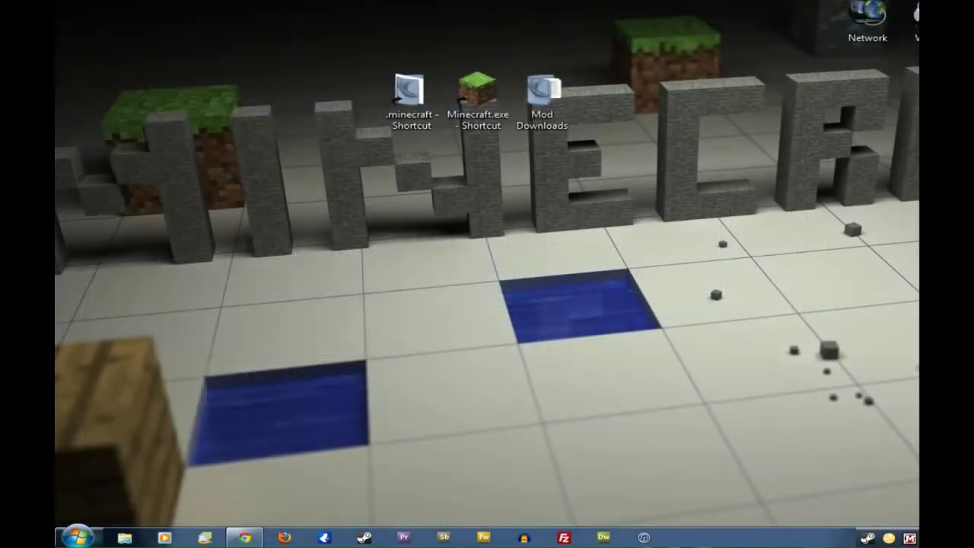
# Open ModLoader.zip from the 1.2.4 folder of Mod Downloads as a 7-Zip archive and close the folder window
pyautogui.doubleClick(543, 91)
pyautogui.doubleClick(278, 167)
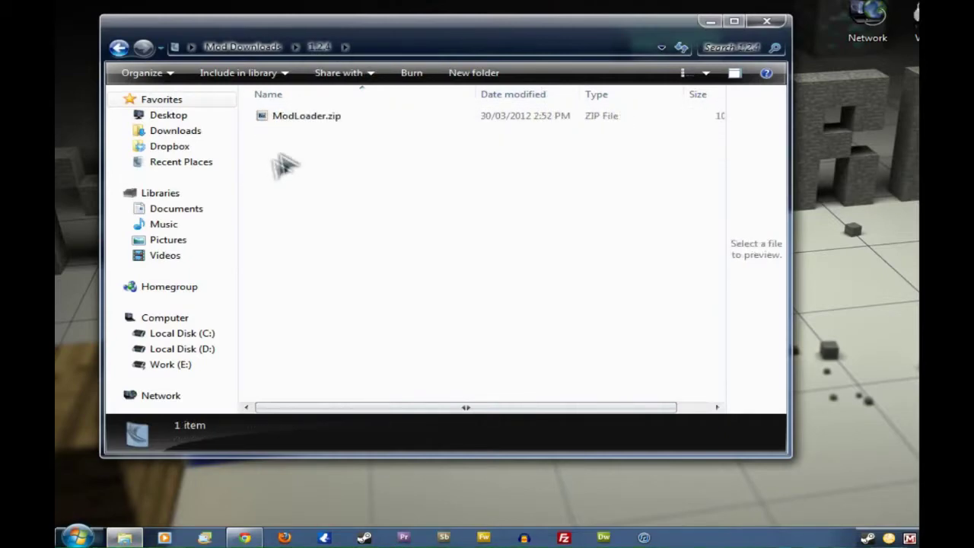
pyautogui.click(318, 121)
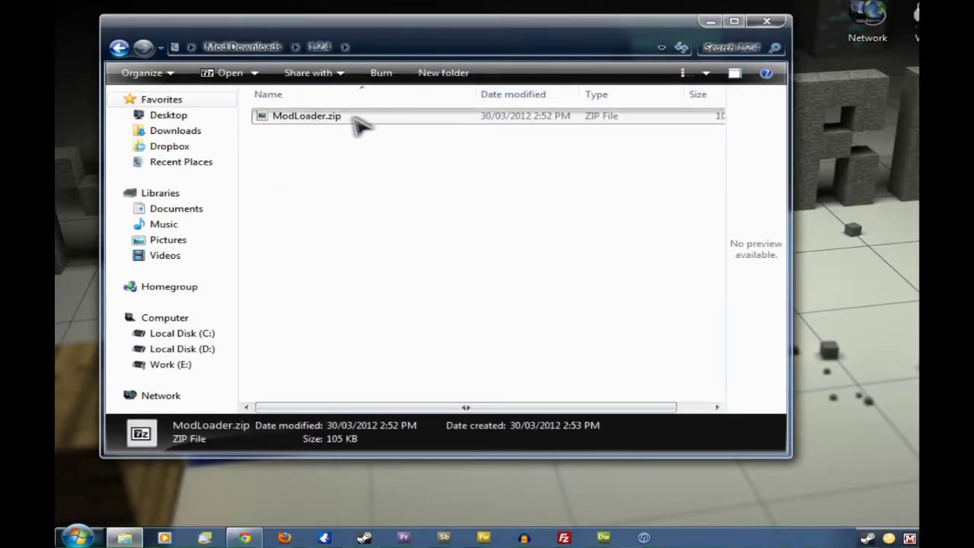
pyautogui.rightClick(341, 123)
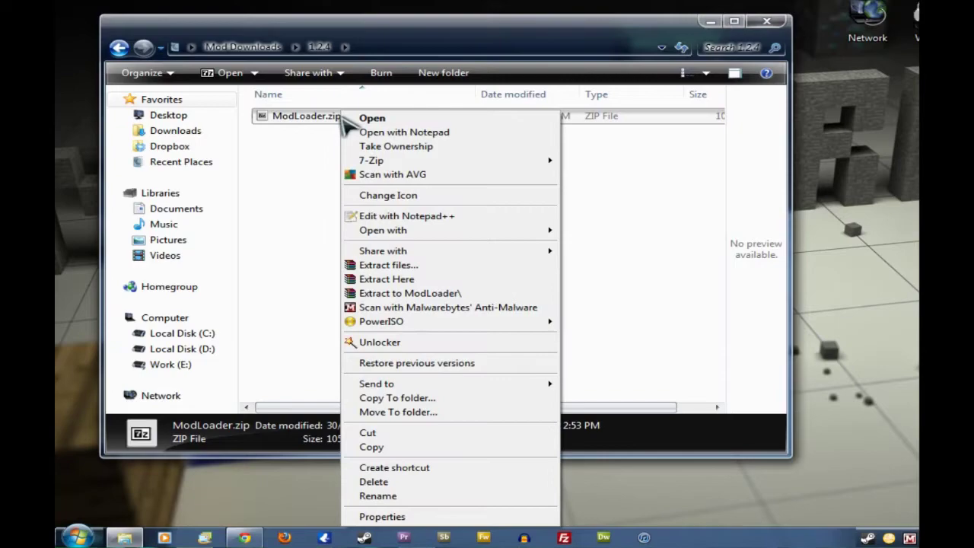
pyautogui.moveTo(389, 163)
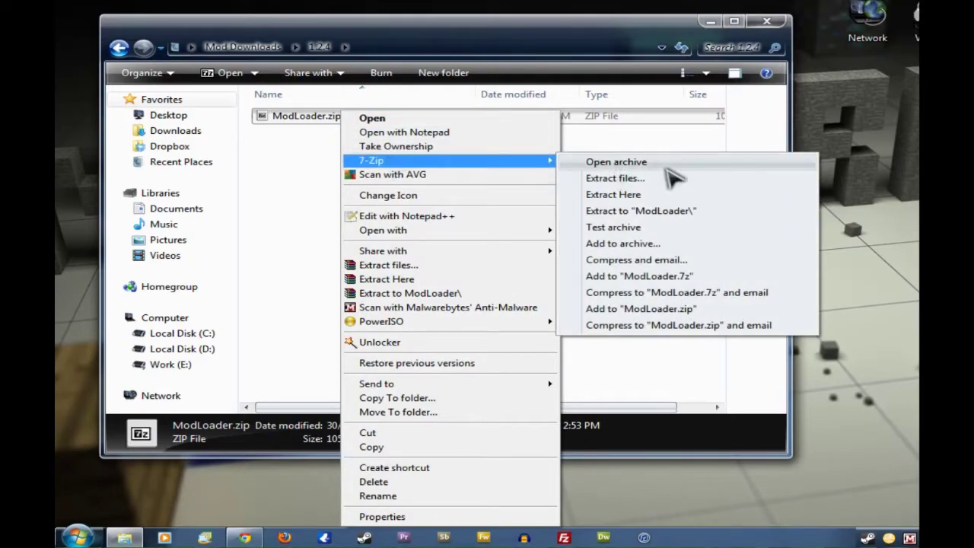
pyautogui.click(667, 164)
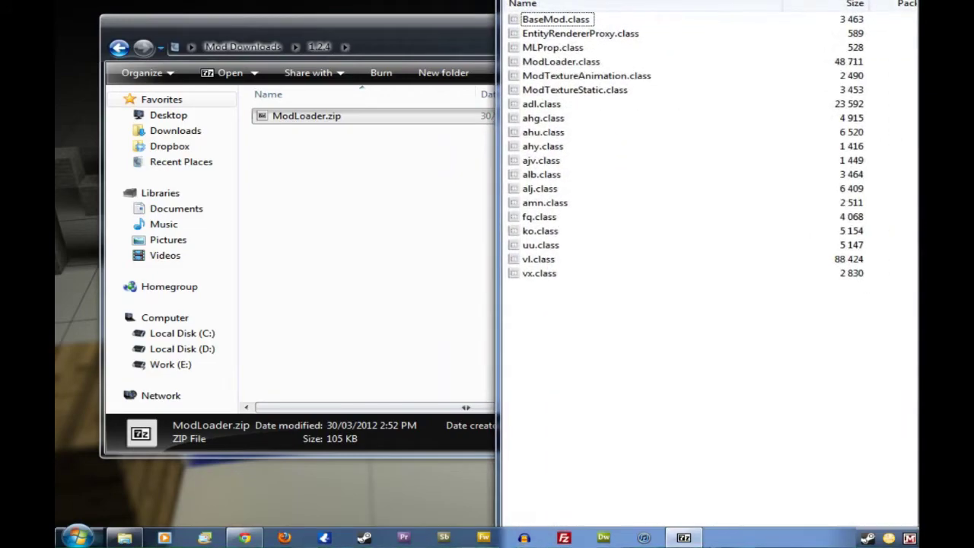
pyautogui.click(405, 44)
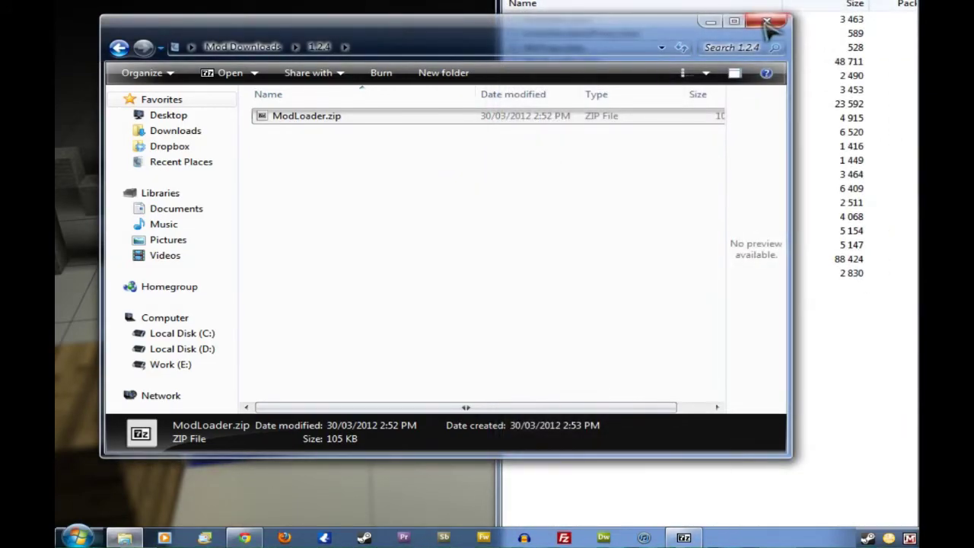
pyautogui.click(767, 23)
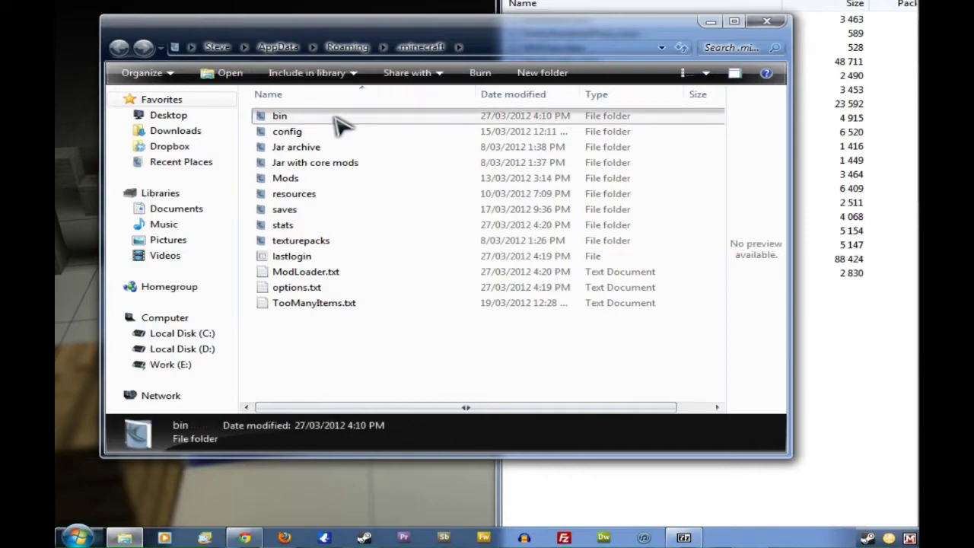
# Open minecraft.jar from the .minecraft bin folder as a 7-Zip archive and place it beside the ModLoader archive
pyautogui.doubleClick(340, 125)
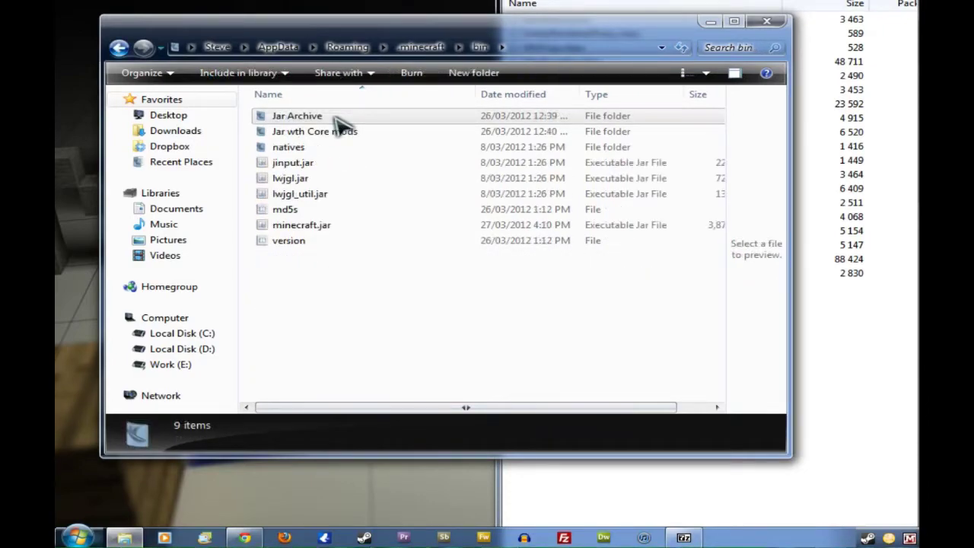
pyautogui.click(332, 224)
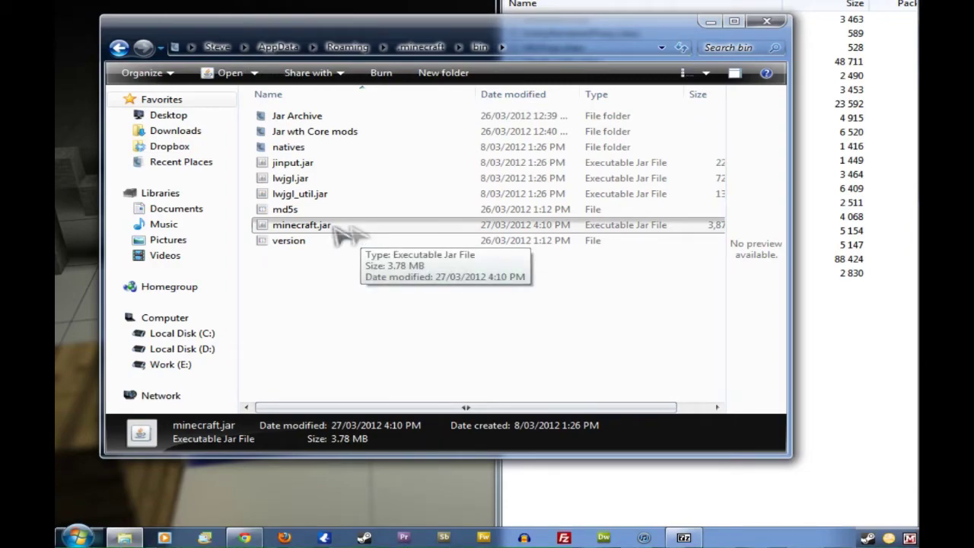
pyautogui.rightClick(335, 231)
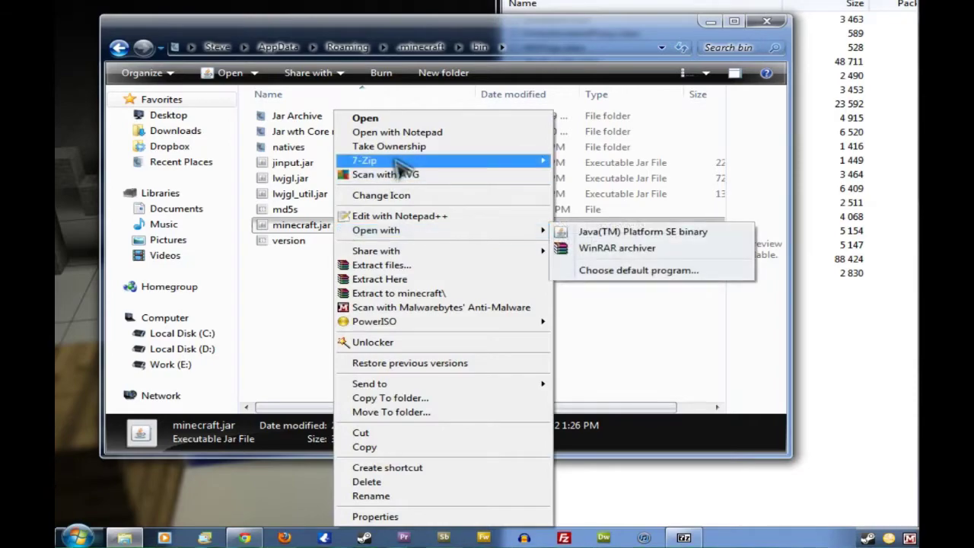
pyautogui.moveTo(397, 164)
pyautogui.click(598, 162)
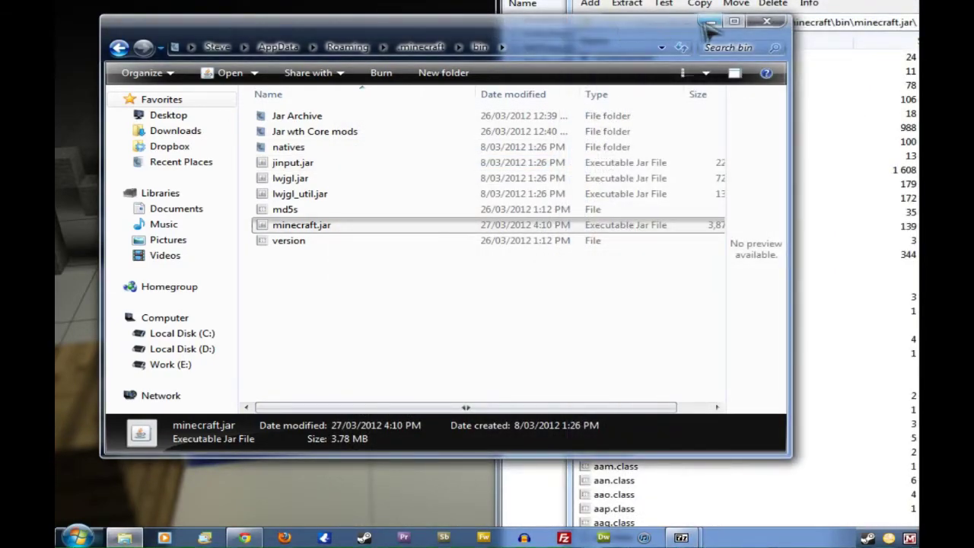
pyautogui.click(709, 22)
pyautogui.press('super+Left')
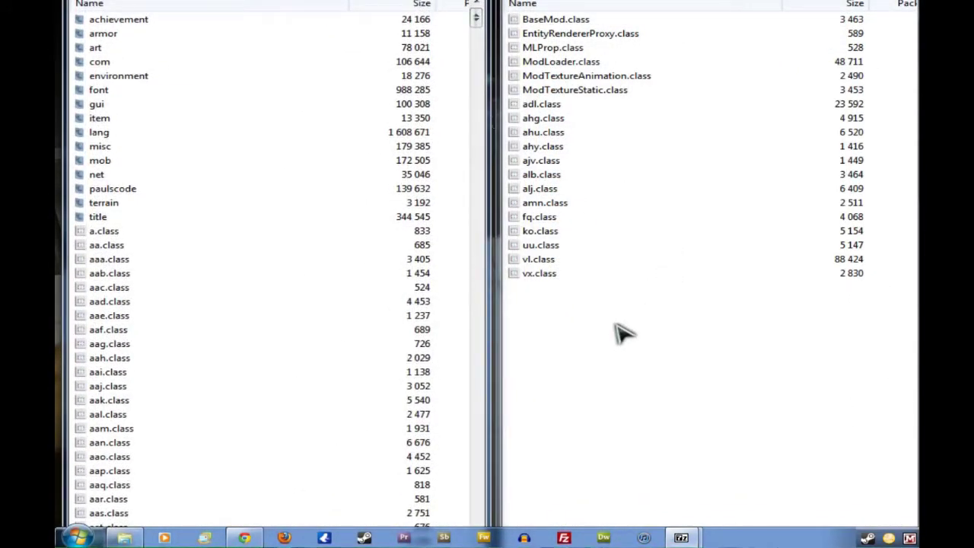
# Copy all files from the ModLoader archive into minecraft.jar and close the archive window
pyautogui.click(652, 315)
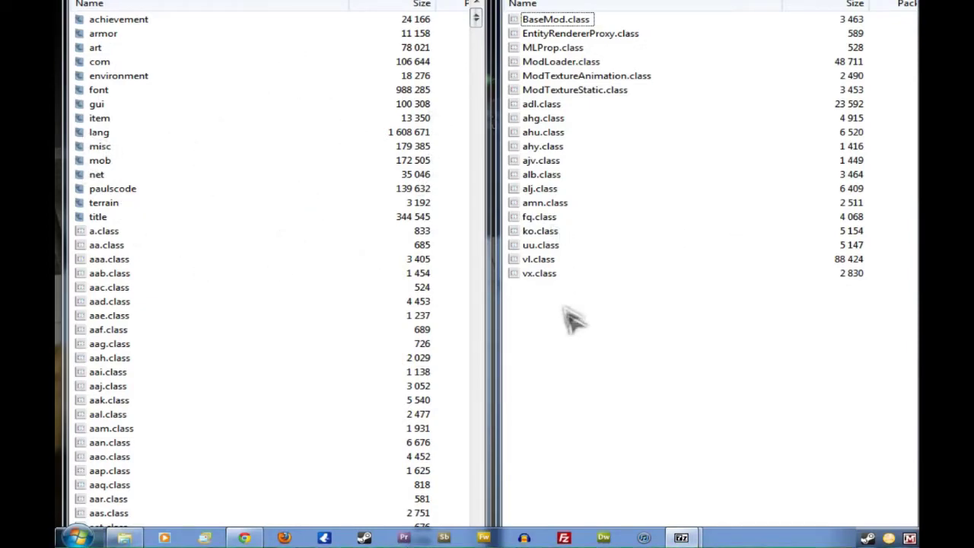
pyautogui.moveTo(578, 320); pyautogui.dragTo(312, 99)
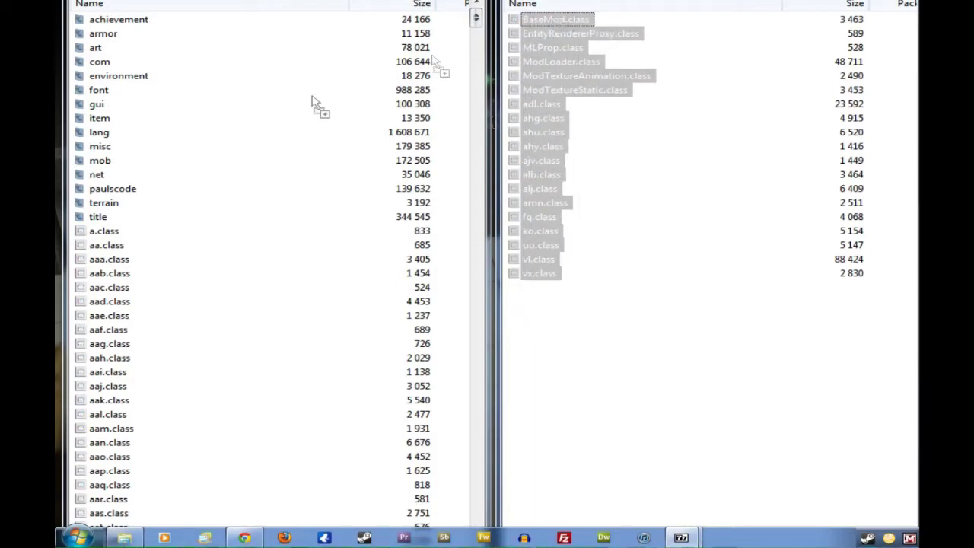
pyautogui.moveTo(225, 191); pyautogui.dragTo(228, 191)
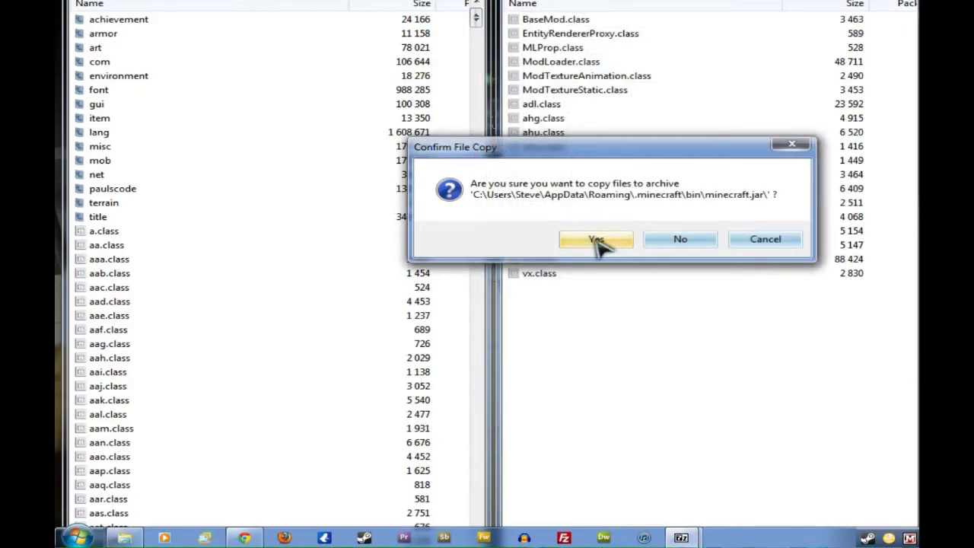
pyautogui.click(596, 240)
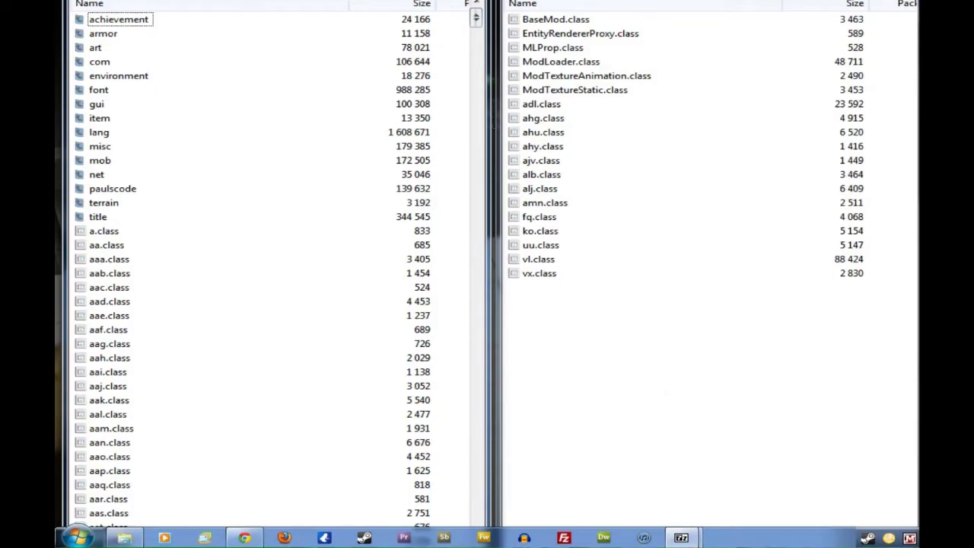
pyautogui.hotkey('alt', 'F4')
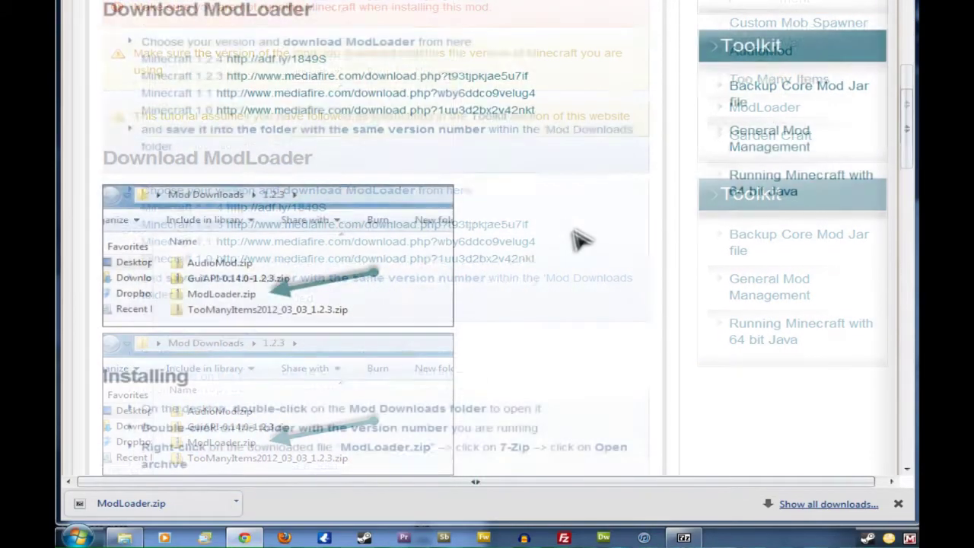
# Launch Minecraft from its desktop shortcut and log in with the remembered account credentials
pyautogui.scroll(-15, 579, 240)
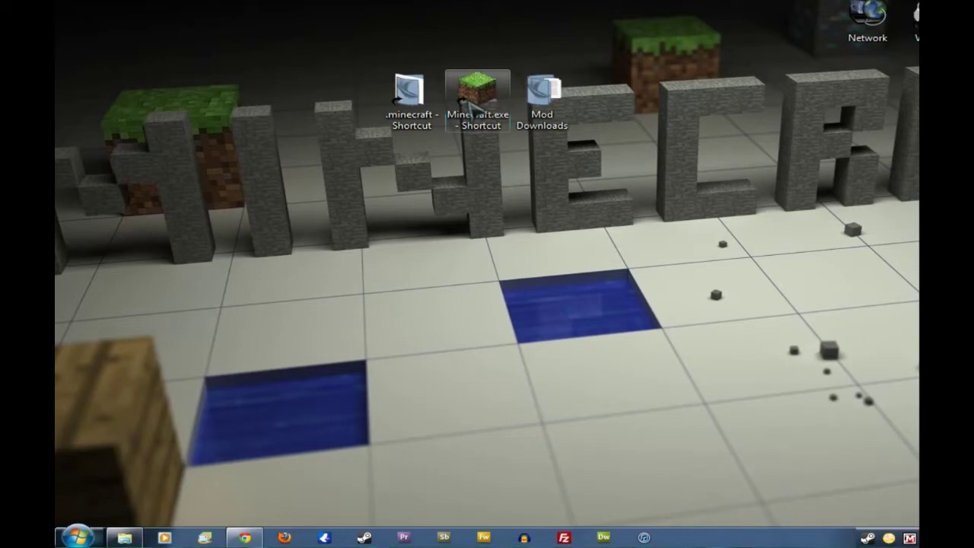
pyautogui.doubleClick(477, 95)
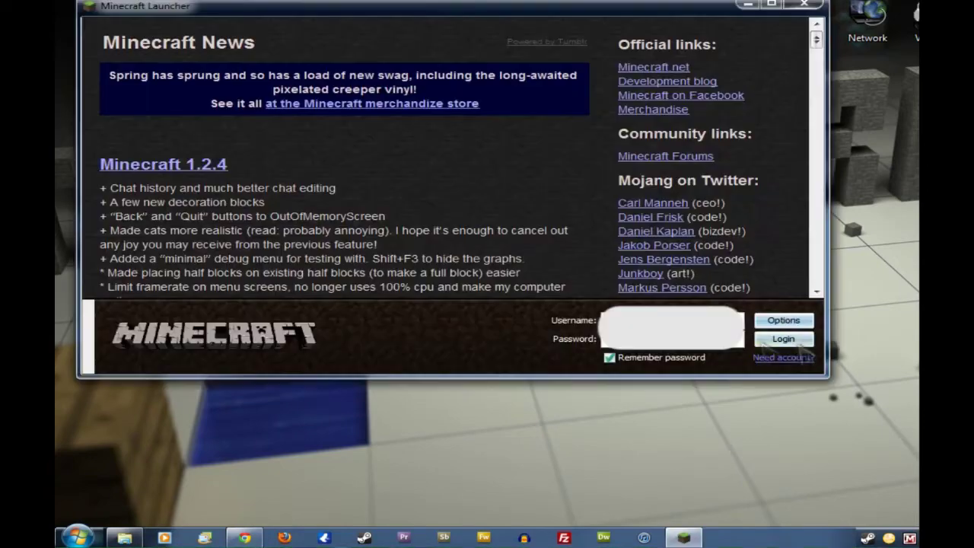
pyautogui.click(791, 341)
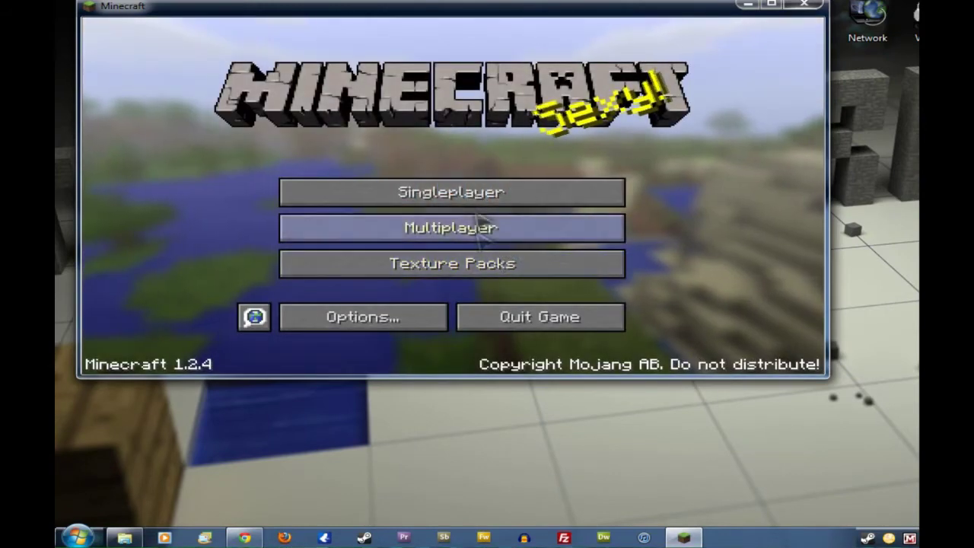
# Load the existing singleplayer survival world Steveland
pyautogui.click(485, 200)
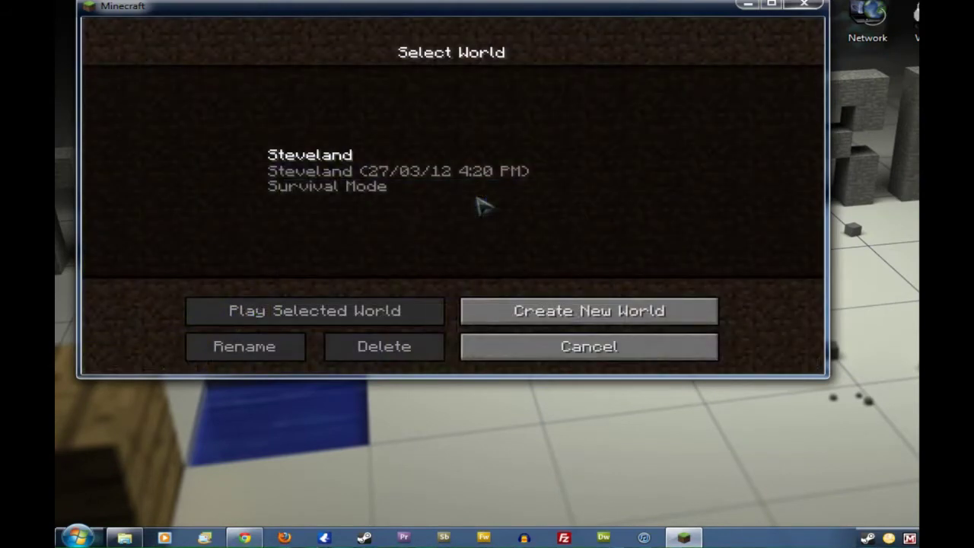
pyautogui.click(361, 181)
pyautogui.click(314, 312)
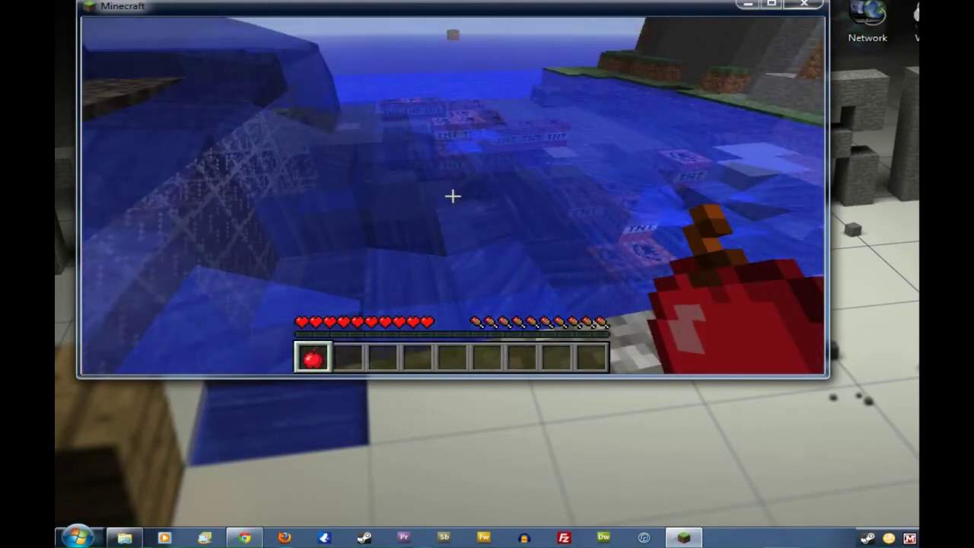
# Walk forward through the loaded world to check that the modded game plays properly
pyautogui.press('w')
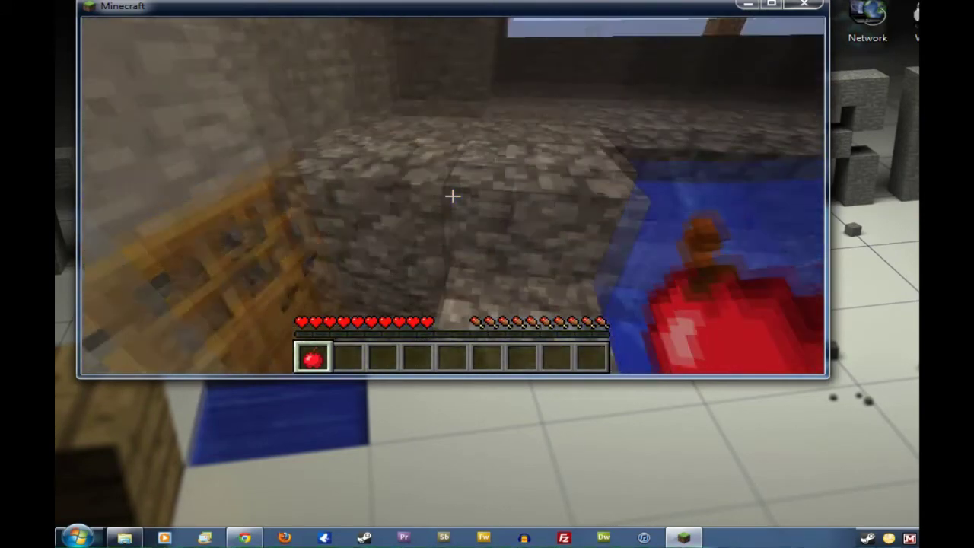
pyautogui.press('w')
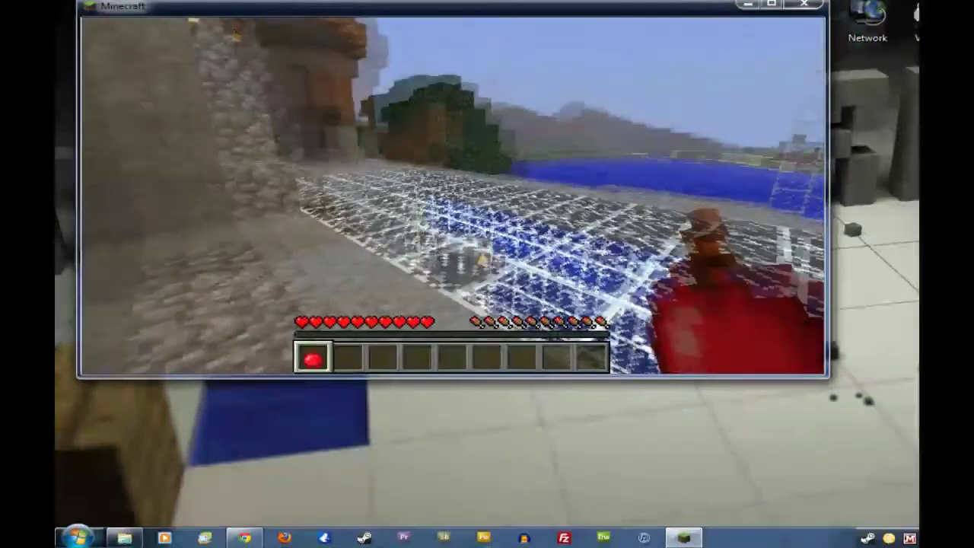
pyautogui.press('w')
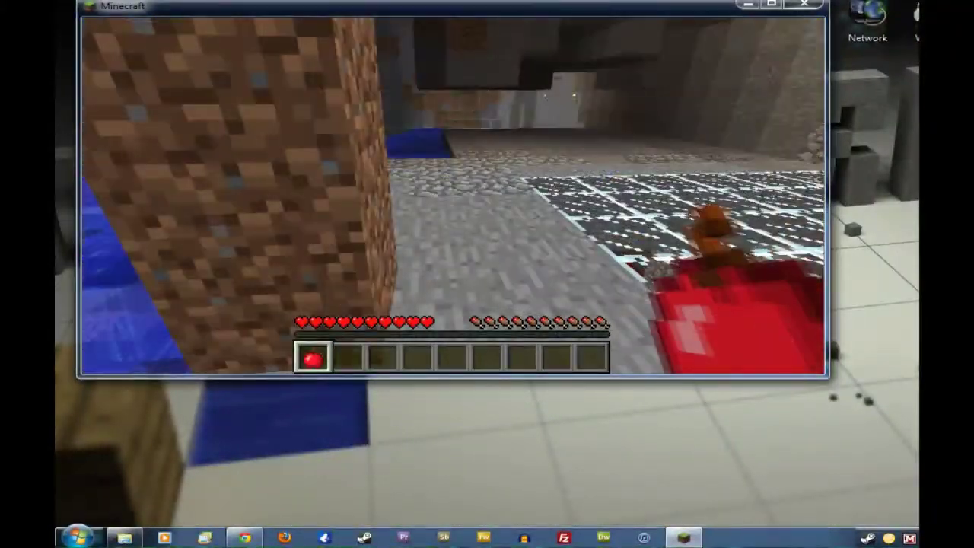
pyautogui.press('w')
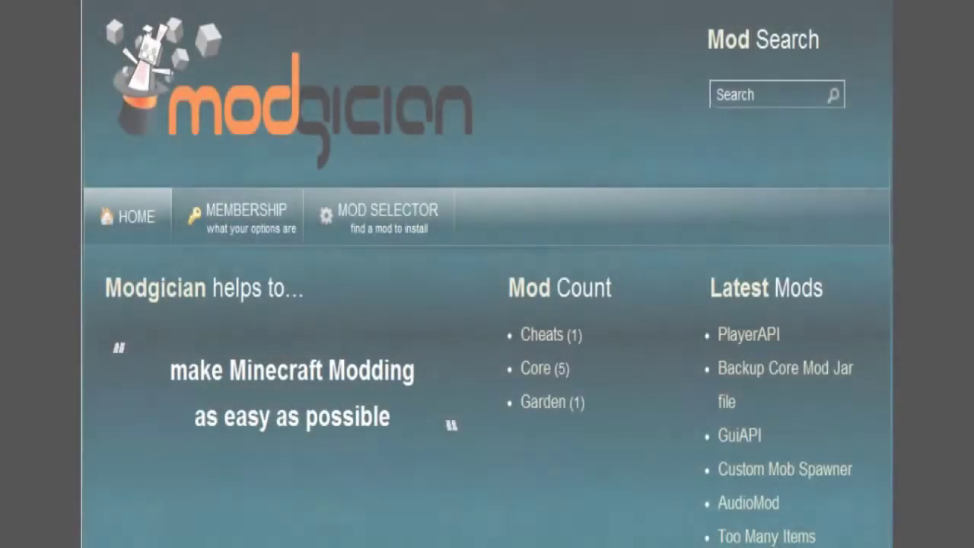